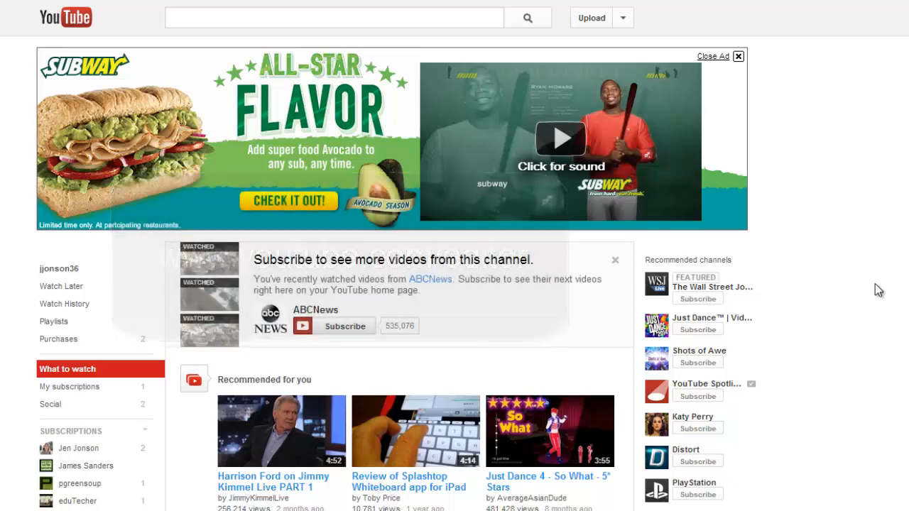
# Open the YouTube video editor from the upload page
pyautogui.click(600, 21)
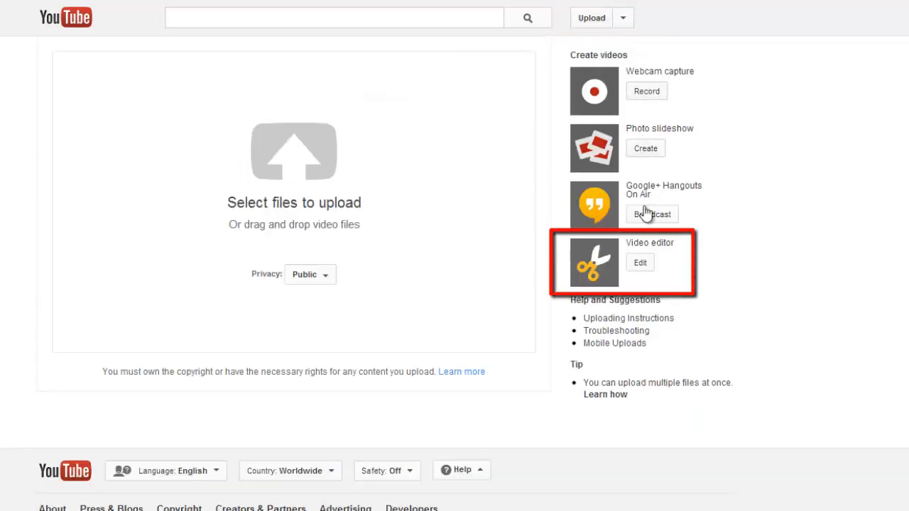
pyautogui.click(641, 262)
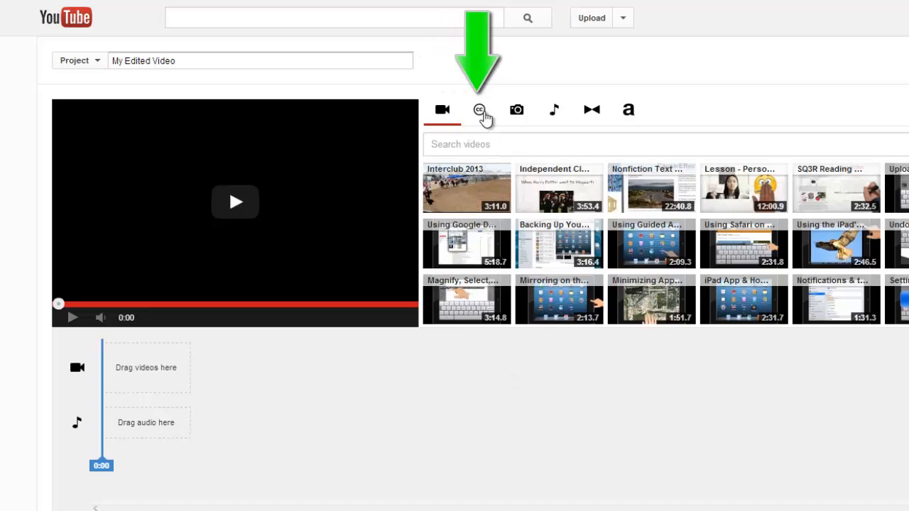
# Look through the editor's Creative Commons video, photo, audio and transition libraries
pyautogui.click(481, 112)
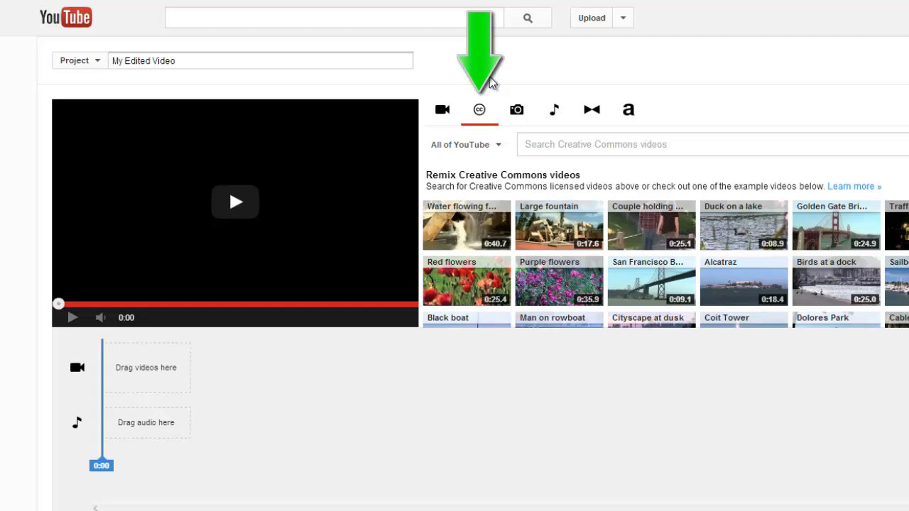
pyautogui.click(519, 114)
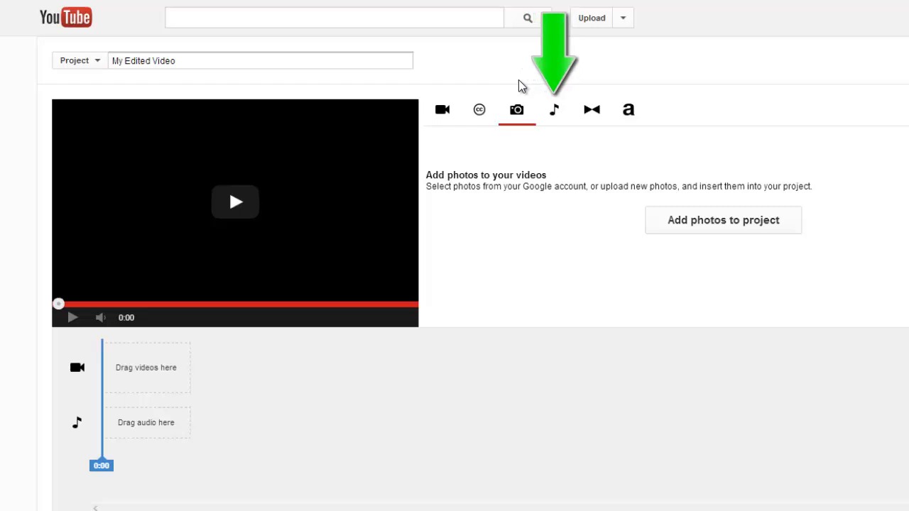
pyautogui.click(553, 116)
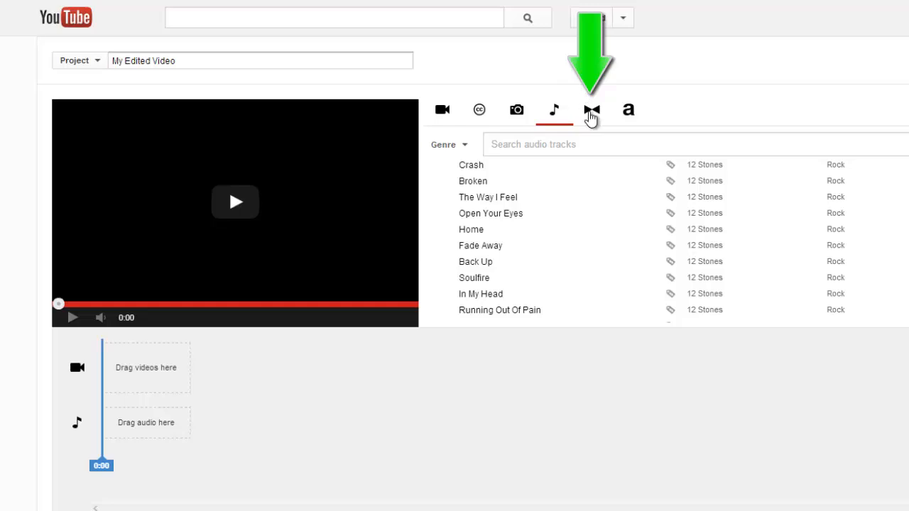
pyautogui.click(592, 117)
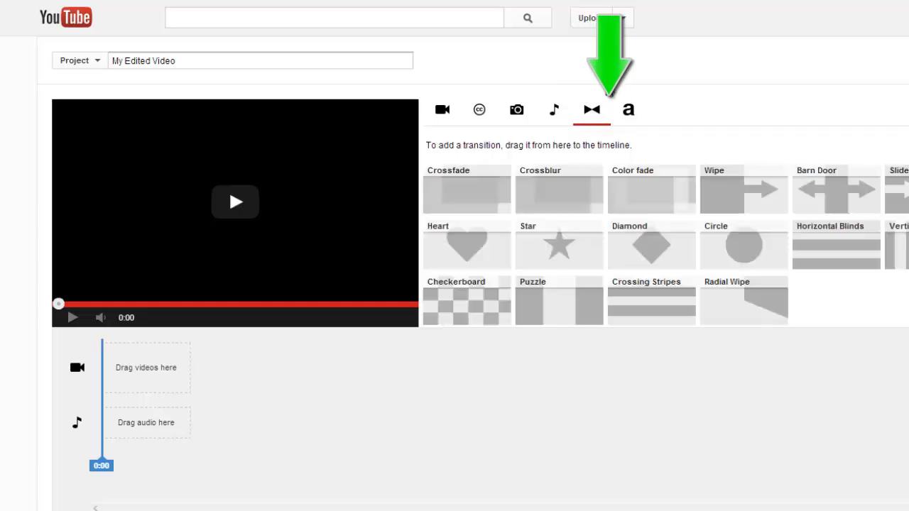
# Add a Slide title to the start of the video timeline and set its text to "SQ3R Reading Tutorial"
pyautogui.click(628, 113)
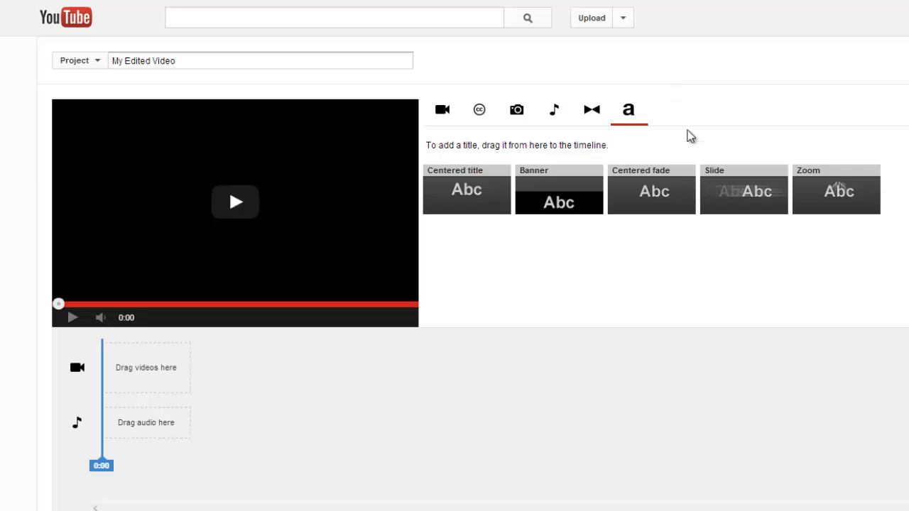
pyautogui.moveTo(728, 188); pyautogui.dragTo(170, 359)
pyautogui.click(165, 368)
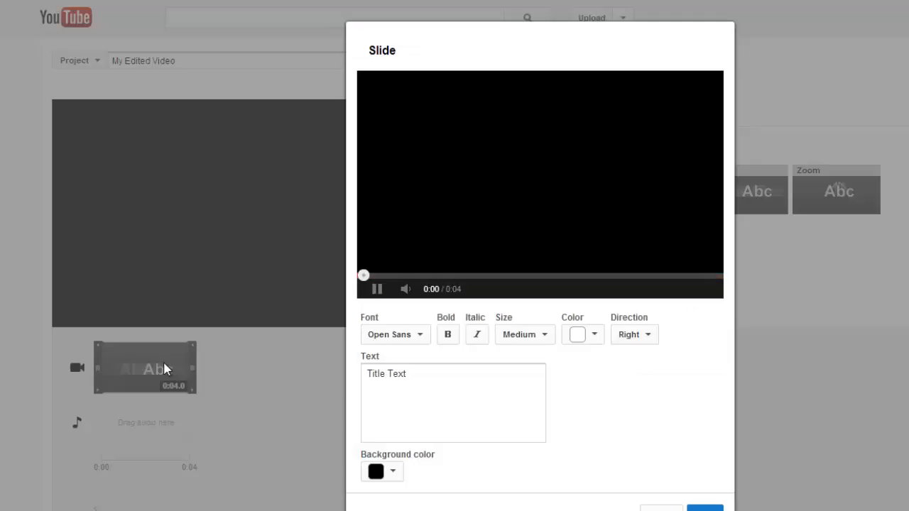
pyautogui.moveTo(416, 379); pyautogui.dragTo(355, 377)
pyautogui.write('SQ3R Reading Tutorial')
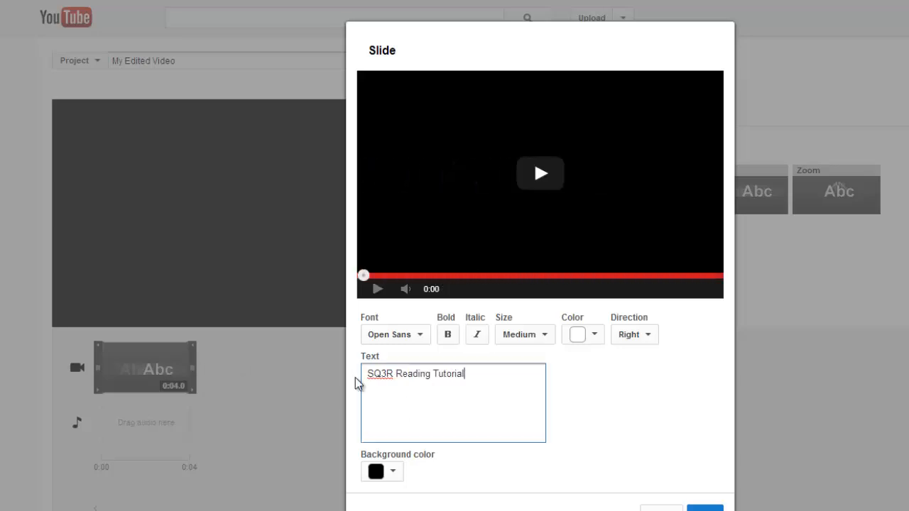
# Give the title a purple-blue background and set its slide direction to Down, finishing the title settings
pyautogui.click(376, 473)
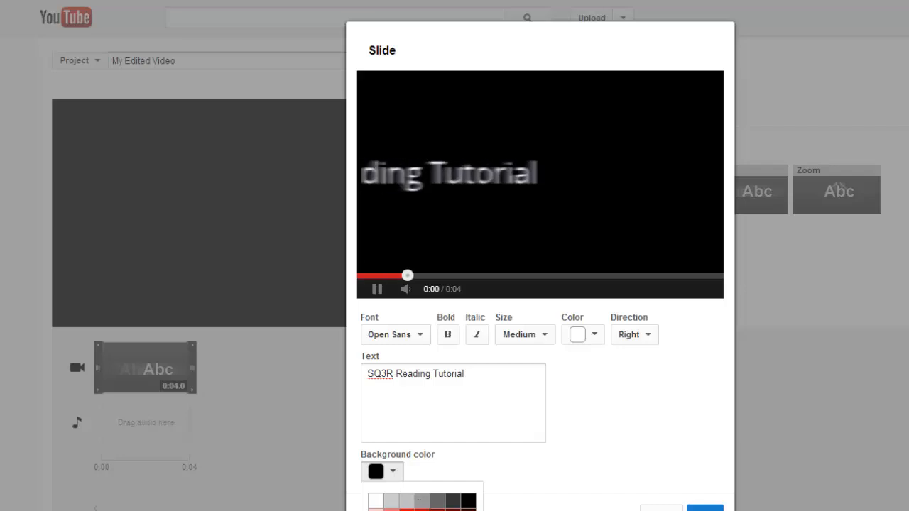
pyautogui.scroll(-2, 422, 500)
pyautogui.click(422, 508)
pyautogui.scroll(2, 464, 491)
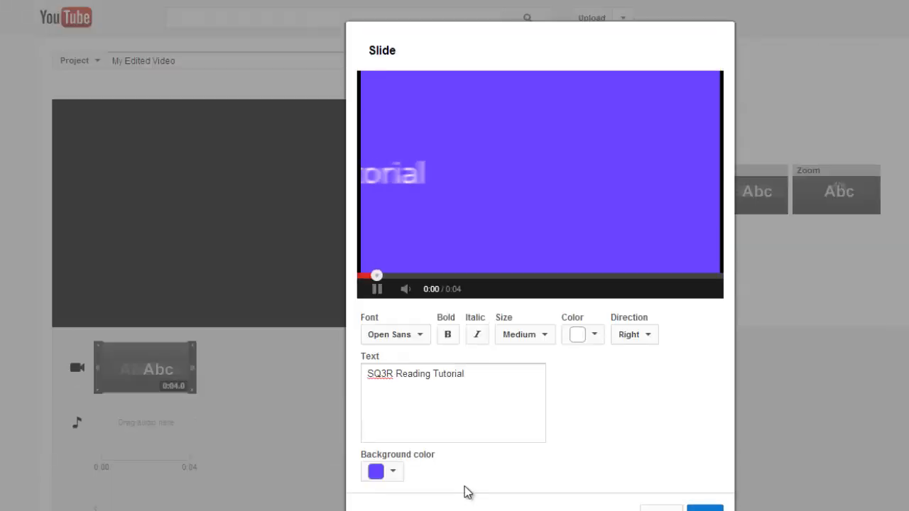
pyautogui.click(634, 337)
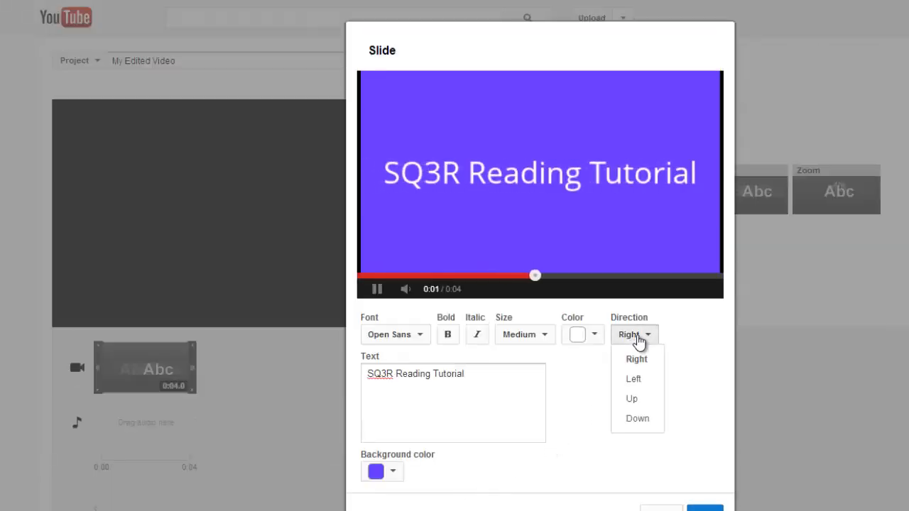
pyautogui.scroll(-1, 645, 419)
pyautogui.click(643, 413)
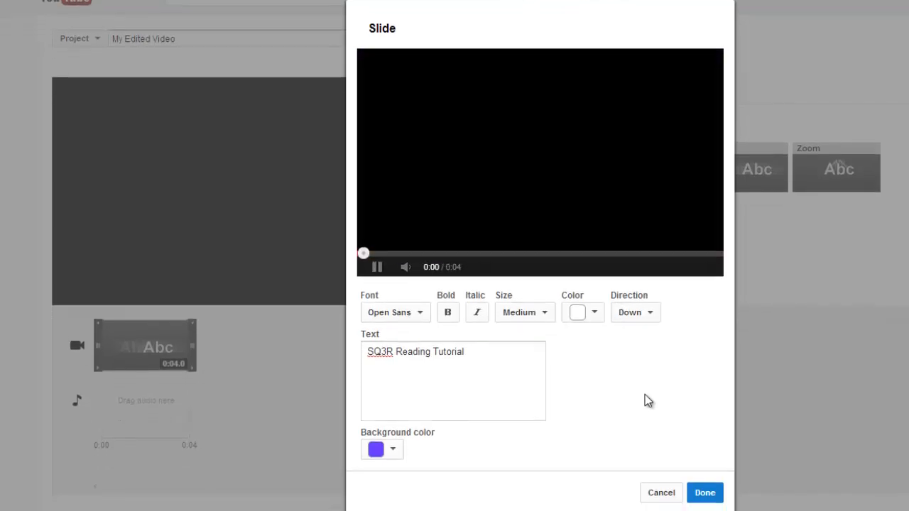
pyautogui.click(706, 486)
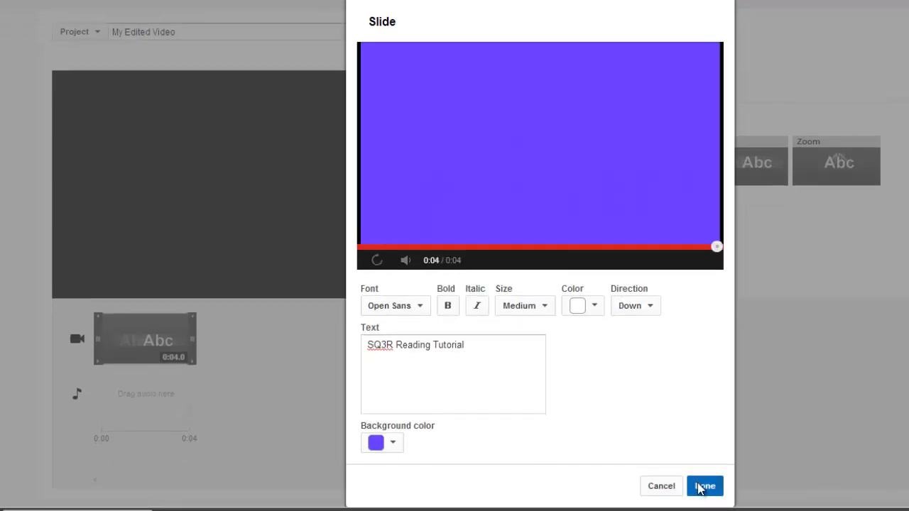
# Place the SQ3R Reading video after the title on the timeline and add a Crossblur transition between them
pyautogui.click(447, 85)
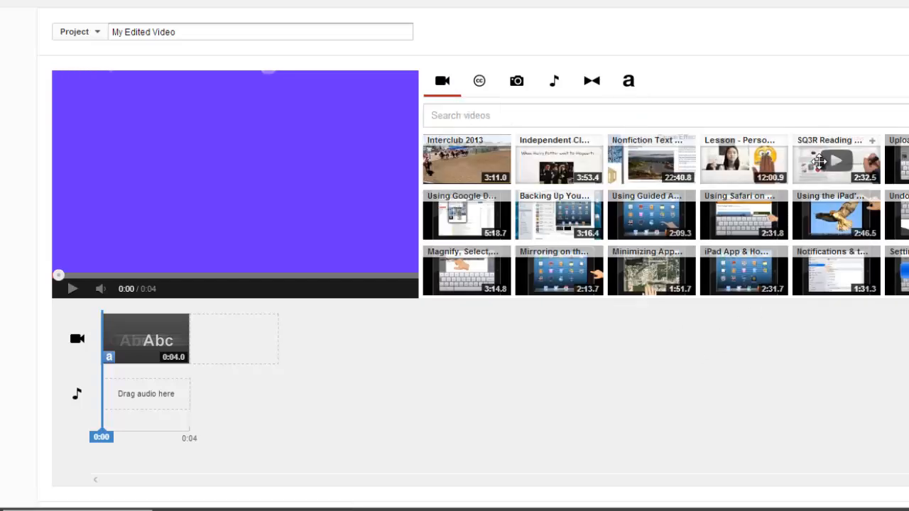
pyautogui.moveTo(824, 160); pyautogui.dragTo(261, 349)
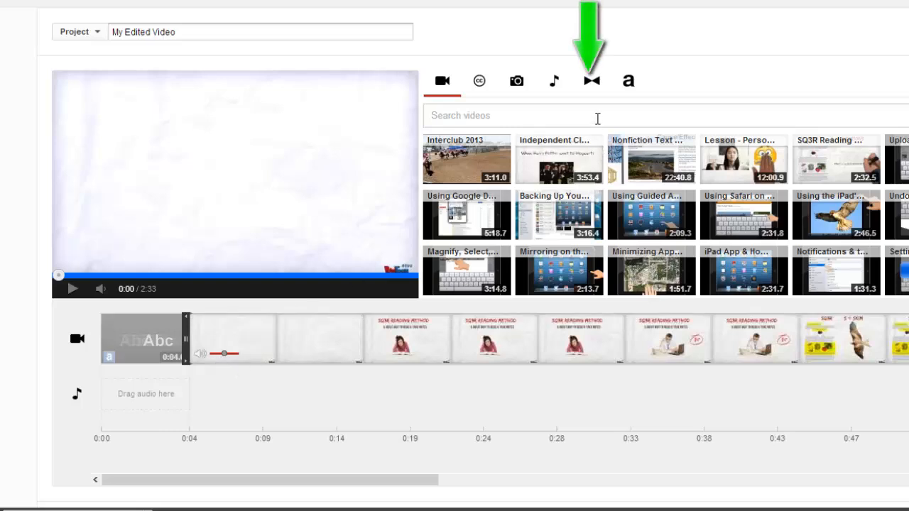
pyautogui.click(589, 84)
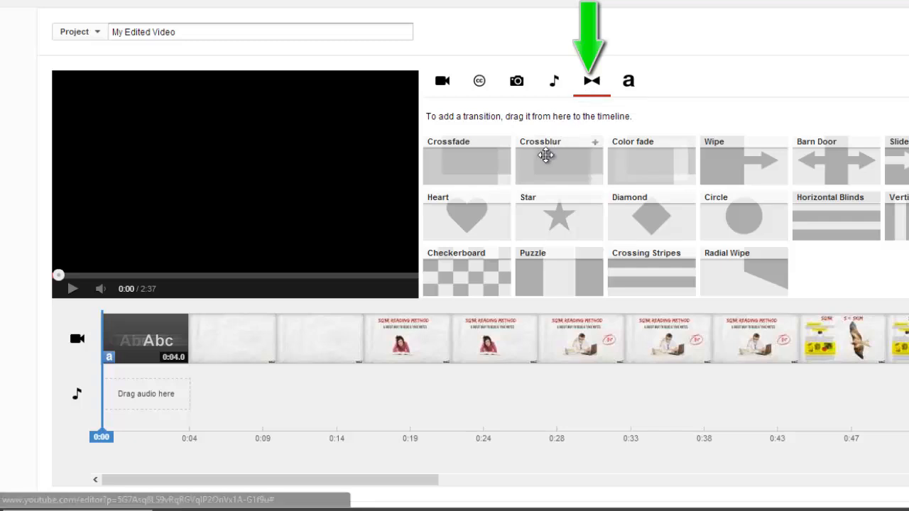
pyautogui.moveTo(540, 169)
pyautogui.mouseDown()
pyautogui.moveTo(334, 280)
pyautogui.moveTo(203, 333)
pyautogui.moveTo(218, 317)
pyautogui.mouseUp()
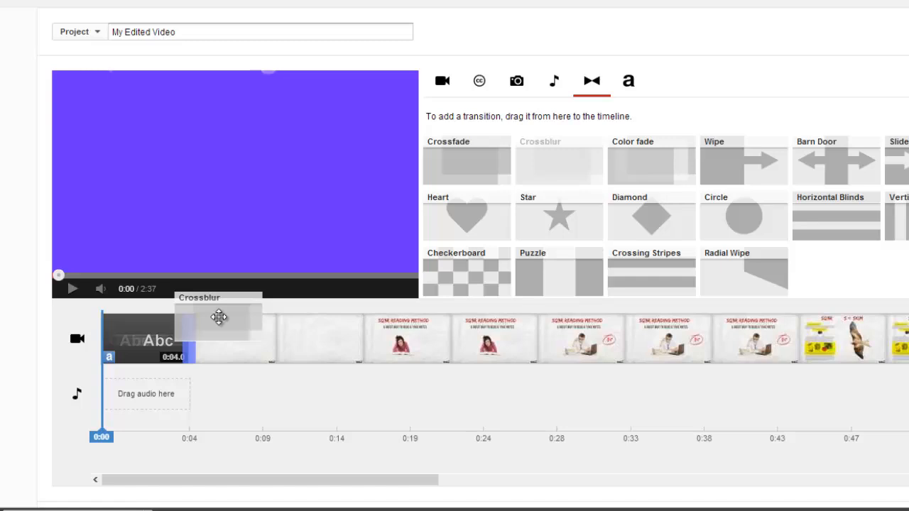
pyautogui.moveTo(219, 317); pyautogui.dragTo(199, 337)
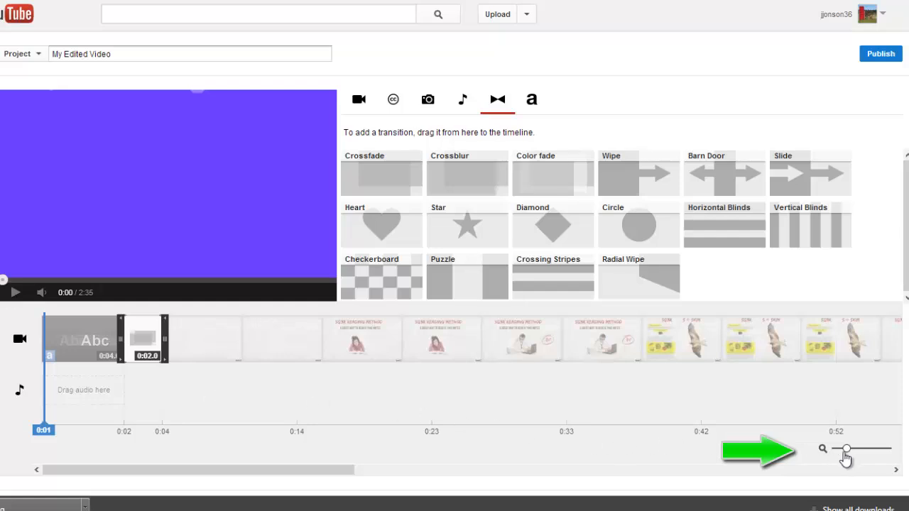
# Preview the final seconds of the SQ3R Reading clip and trim its end so the clip lasts 2:30.0
pyautogui.moveTo(850, 450); pyautogui.dragTo(840, 451)
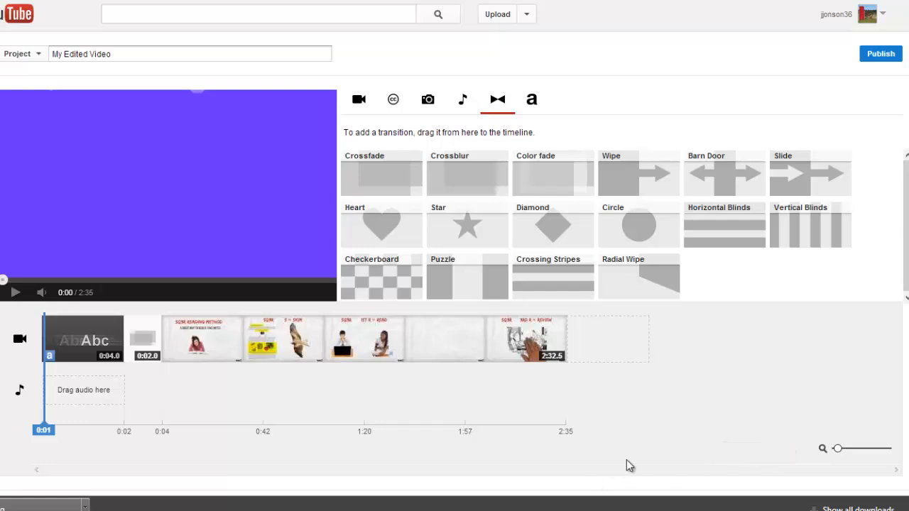
pyautogui.moveTo(837, 449); pyautogui.dragTo(842, 449)
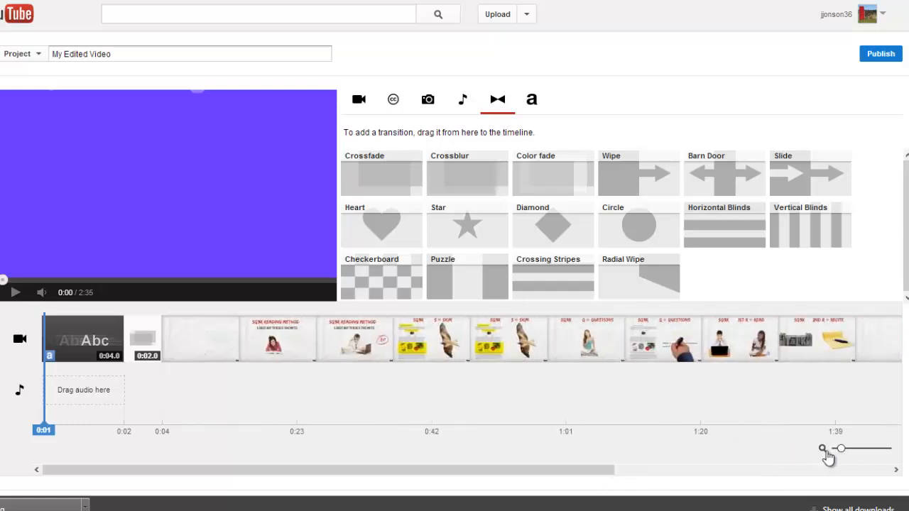
pyautogui.moveTo(615, 462); pyautogui.dragTo(873, 471)
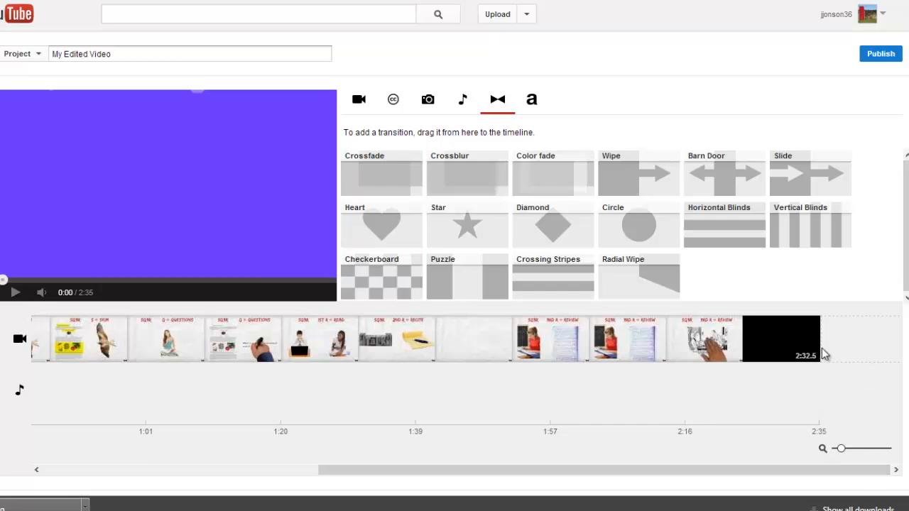
pyautogui.click(801, 341)
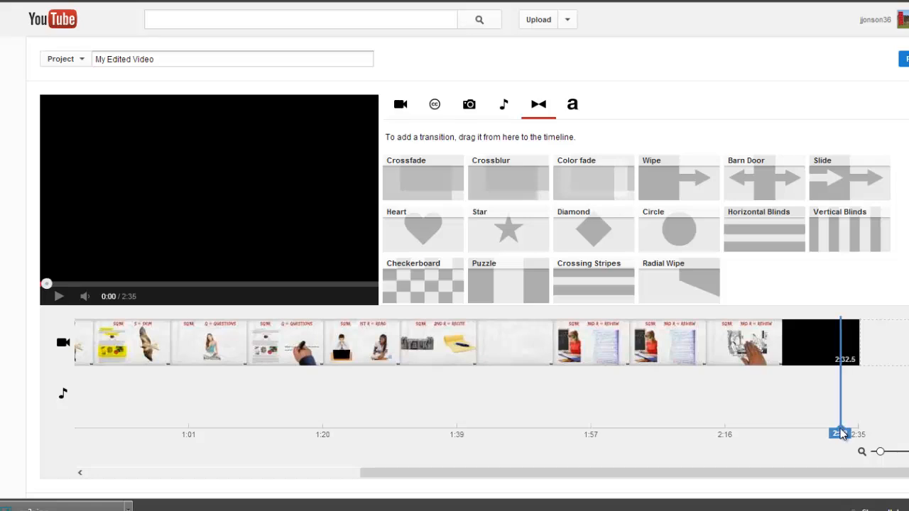
pyautogui.click(841, 433)
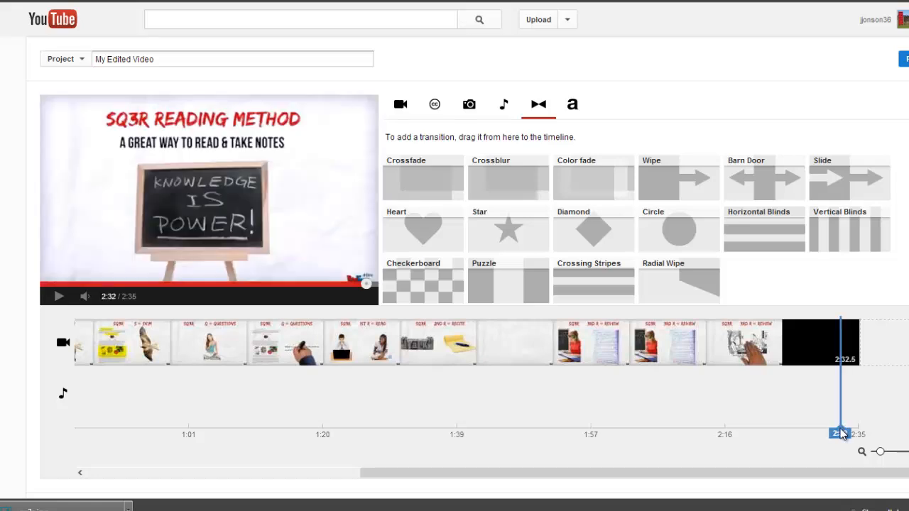
pyautogui.click(835, 431)
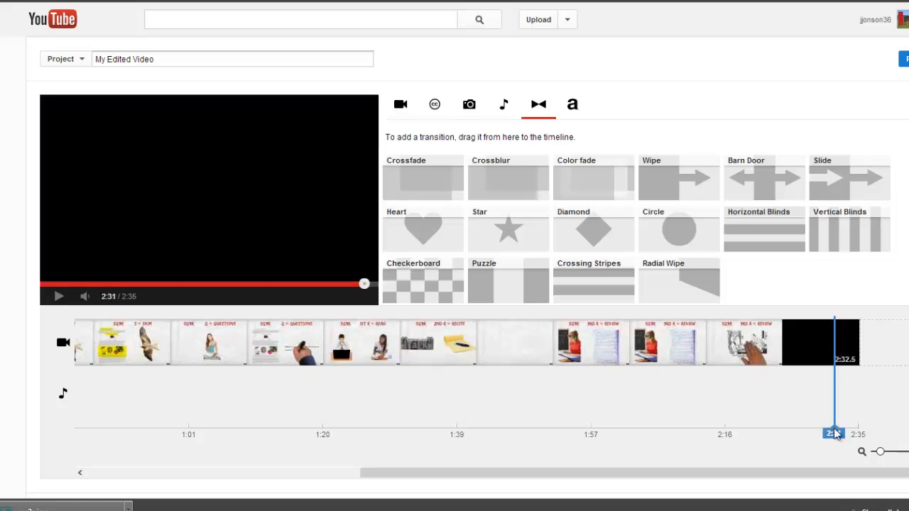
pyautogui.click(783, 433)
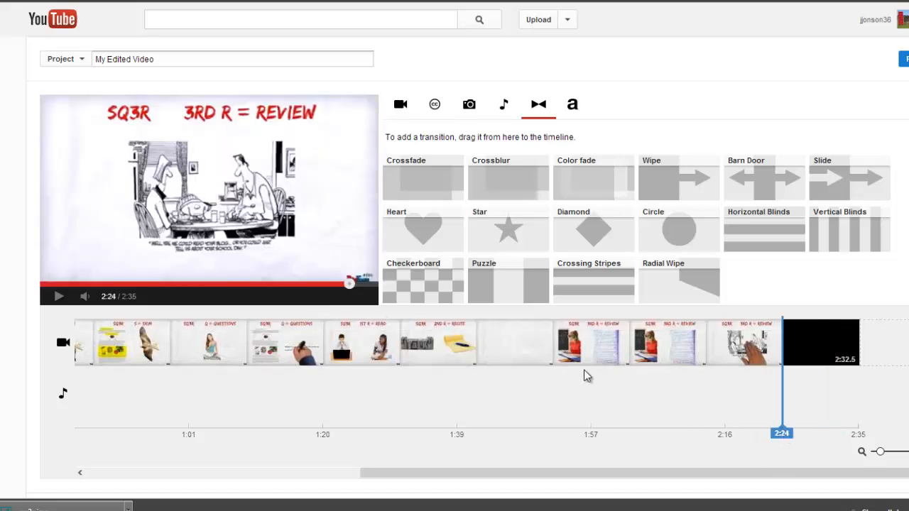
pyautogui.click(57, 299)
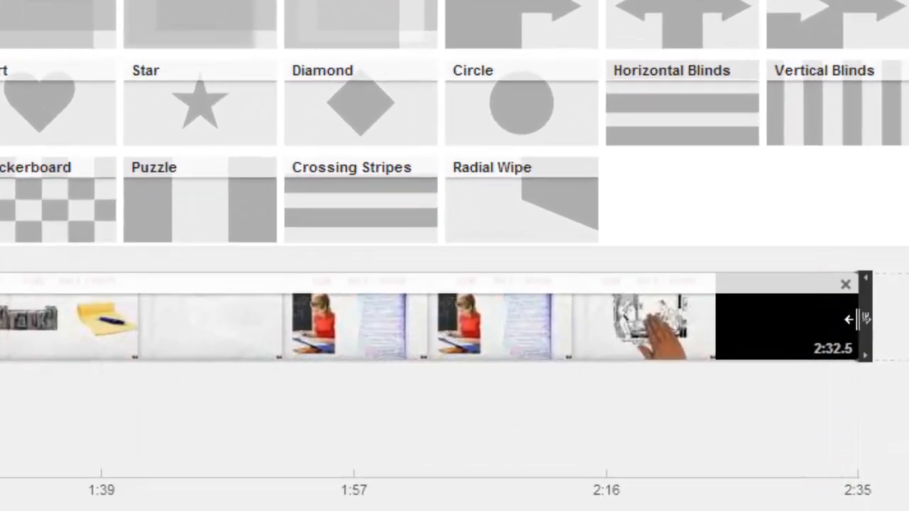
pyautogui.moveTo(857, 329); pyautogui.dragTo(832, 321)
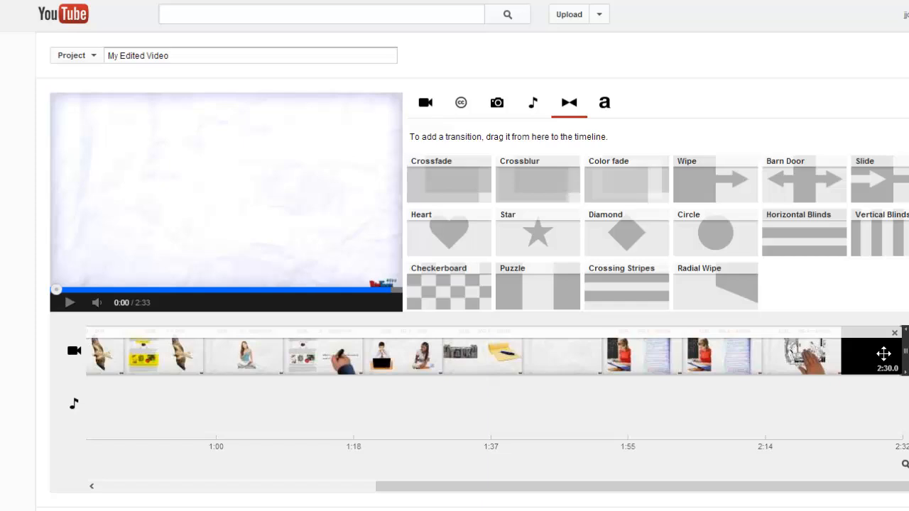
# Locate the cut point near 0:21 on the timeline and split the SQ3R Reading Method clip there, leaving a 20.4-second first part
pyautogui.moveTo(846, 488); pyautogui.dragTo(566, 496)
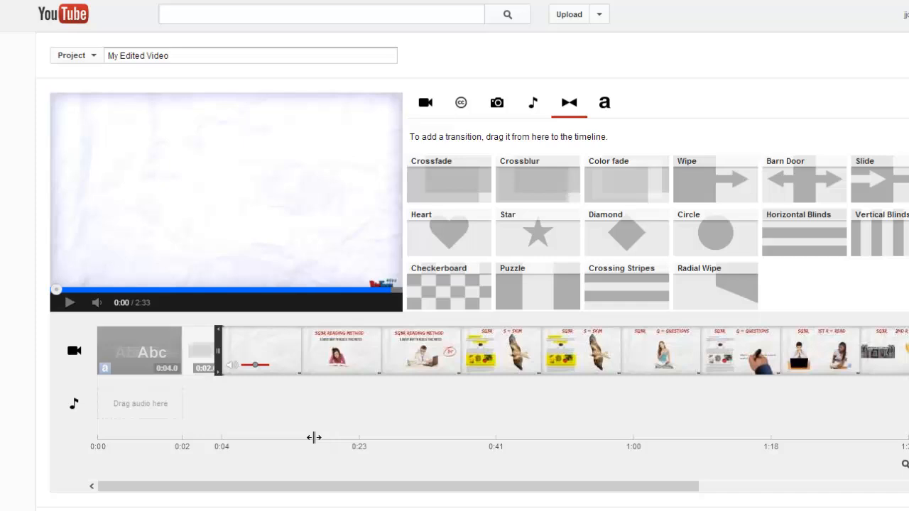
pyautogui.moveTo(314, 438); pyautogui.dragTo(314, 438)
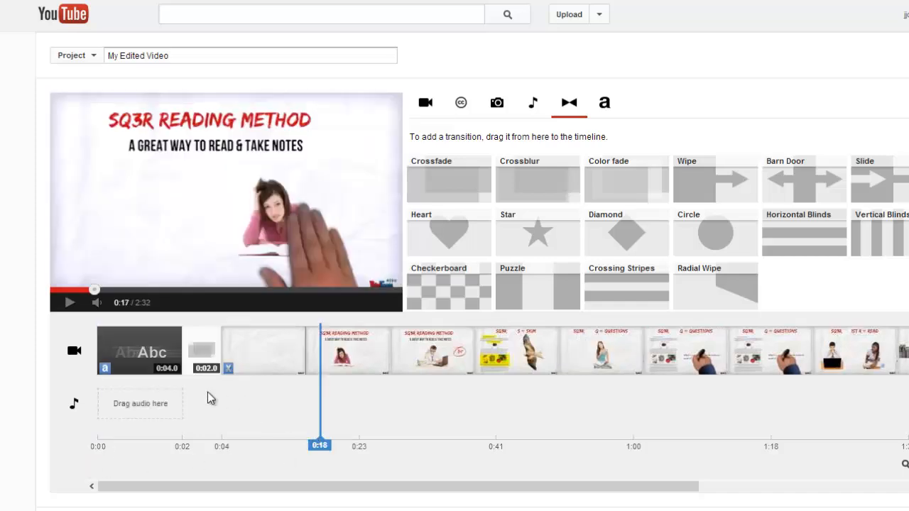
pyautogui.click(71, 304)
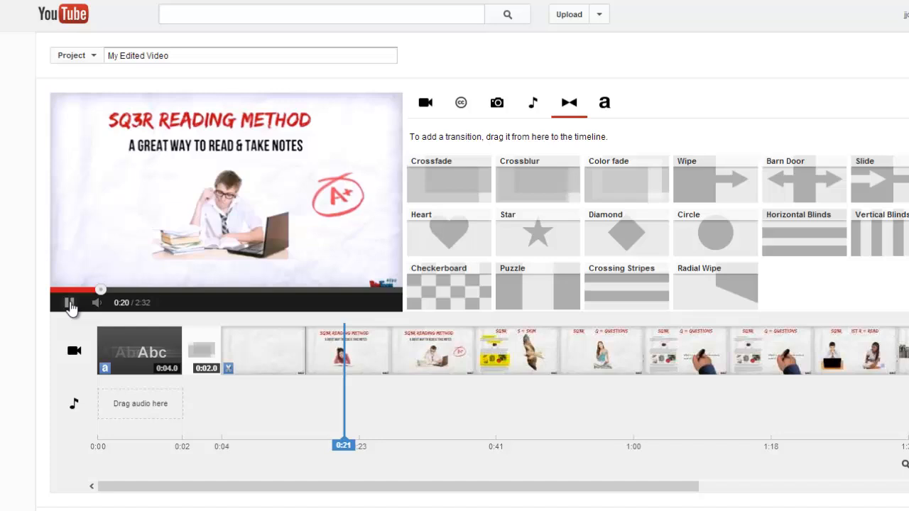
pyautogui.click(70, 304)
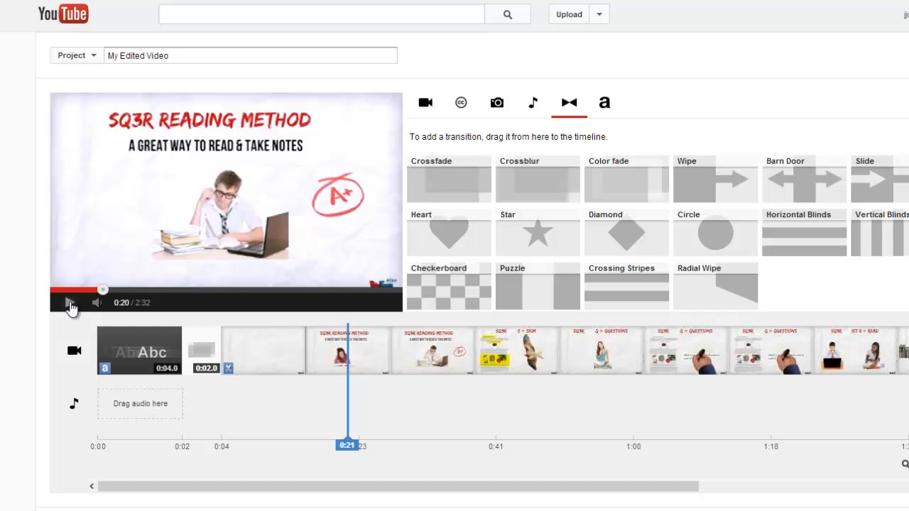
pyautogui.moveTo(245, 351)
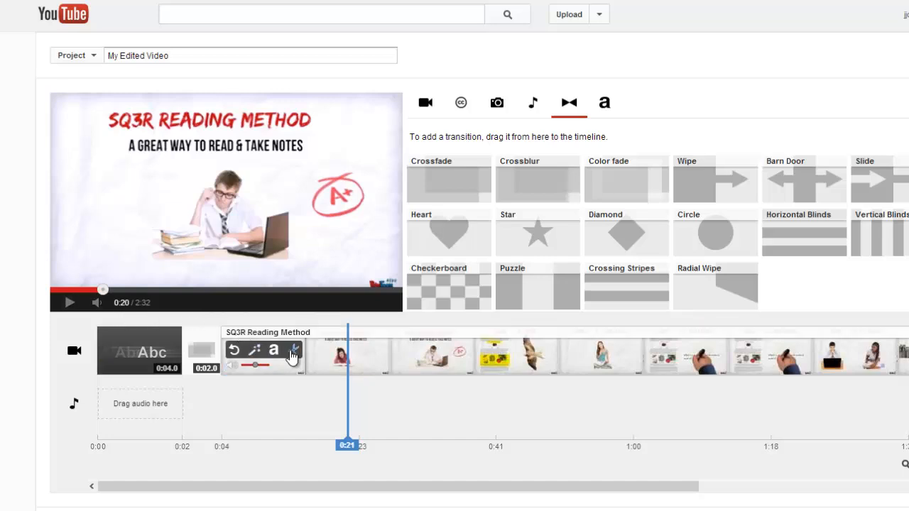
pyautogui.click(293, 352)
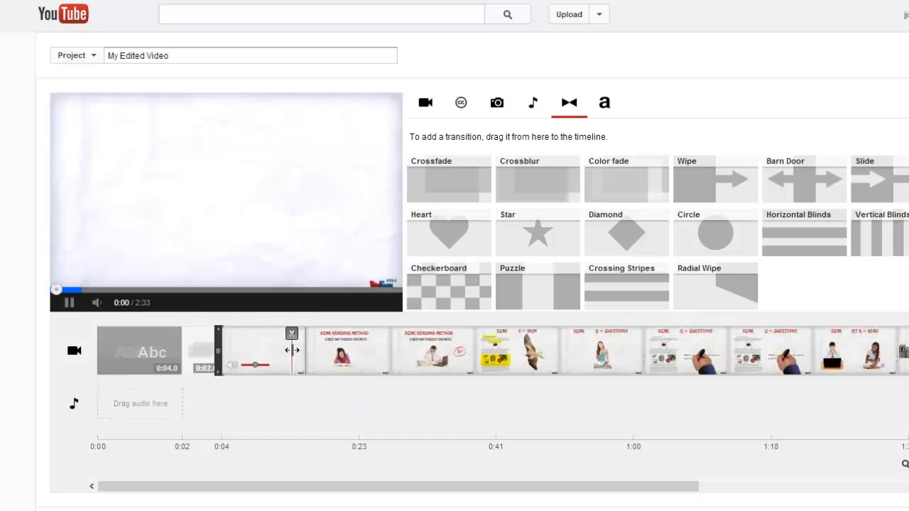
pyautogui.moveTo(292, 350); pyautogui.dragTo(345, 355)
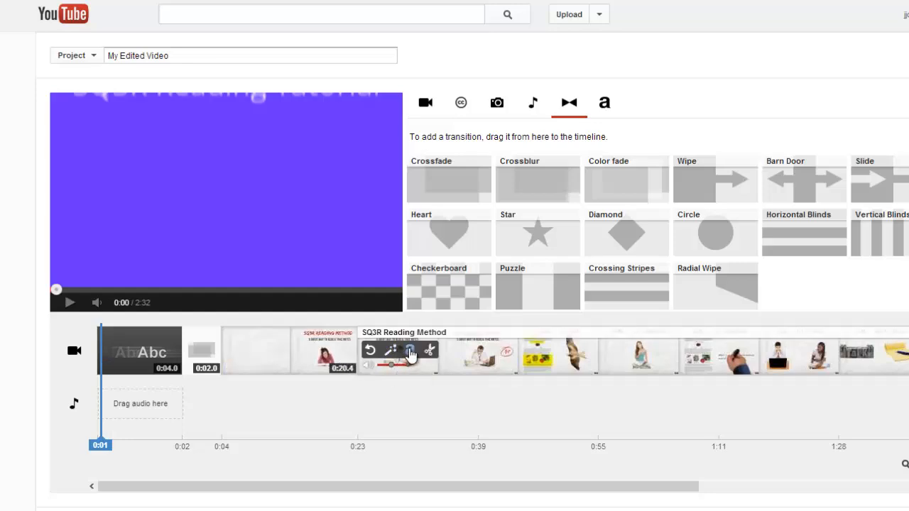
# Split the second SQ3R Reading Method clip after its first 1.4 seconds and remove the short goof segment
pyautogui.click(429, 351)
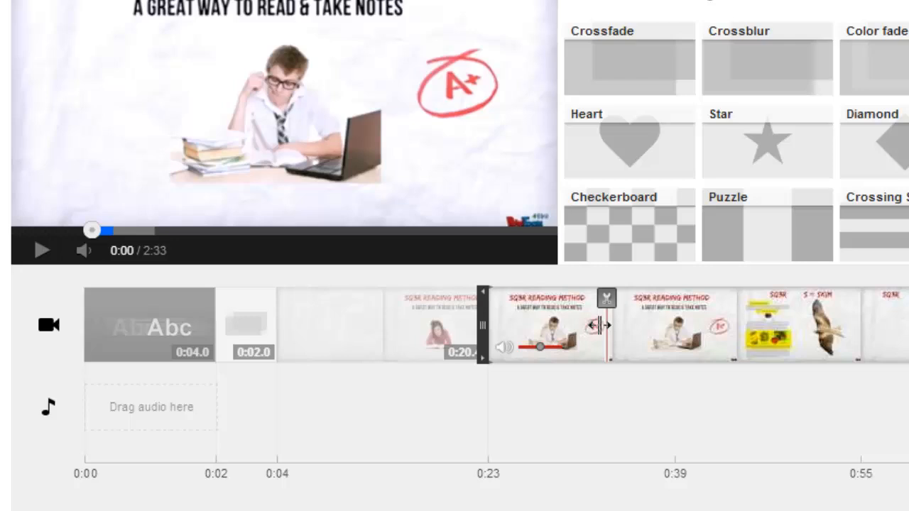
pyautogui.moveTo(598, 325); pyautogui.dragTo(507, 326)
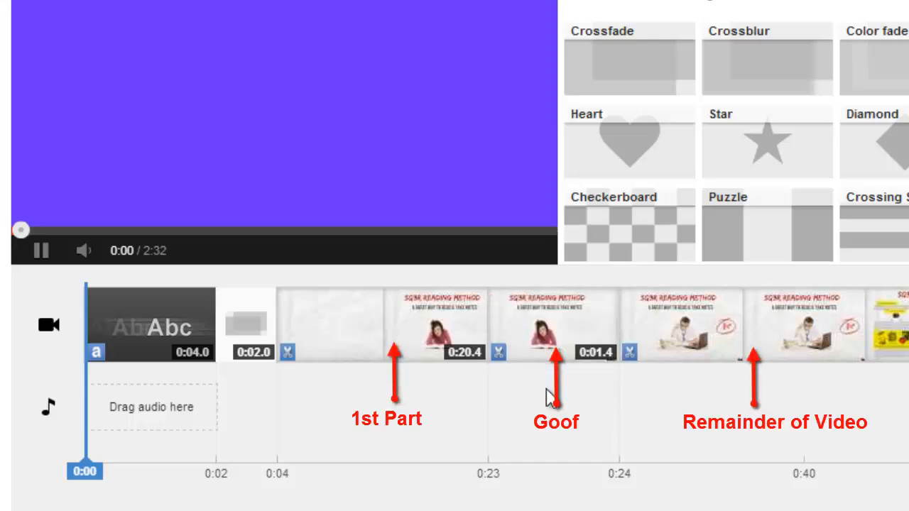
pyautogui.moveTo(542, 338)
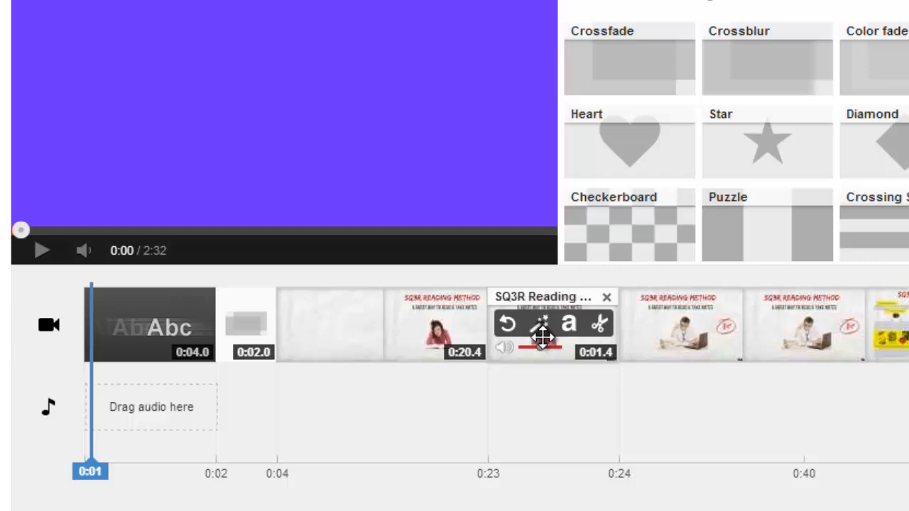
pyautogui.click(606, 298)
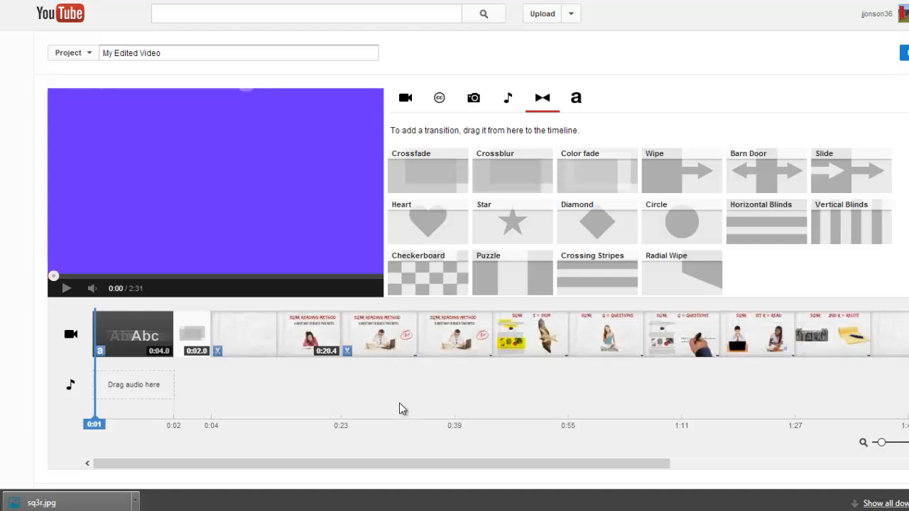
# Locate a cut point near 0:28 and split the remaining SQ3R Reading Method clip, leaving a 10.8-second middle part
pyautogui.click(399, 423)
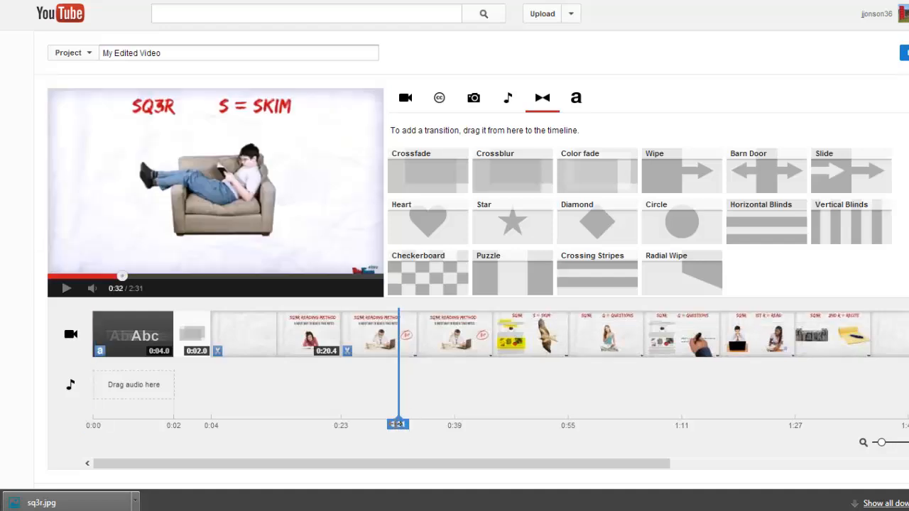
pyautogui.moveTo(398, 424); pyautogui.dragTo(377, 421)
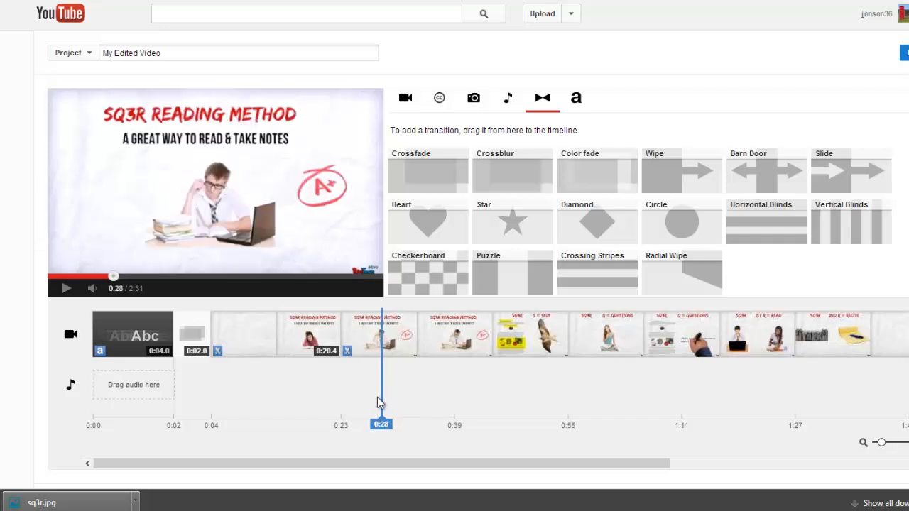
pyautogui.moveTo(380, 346)
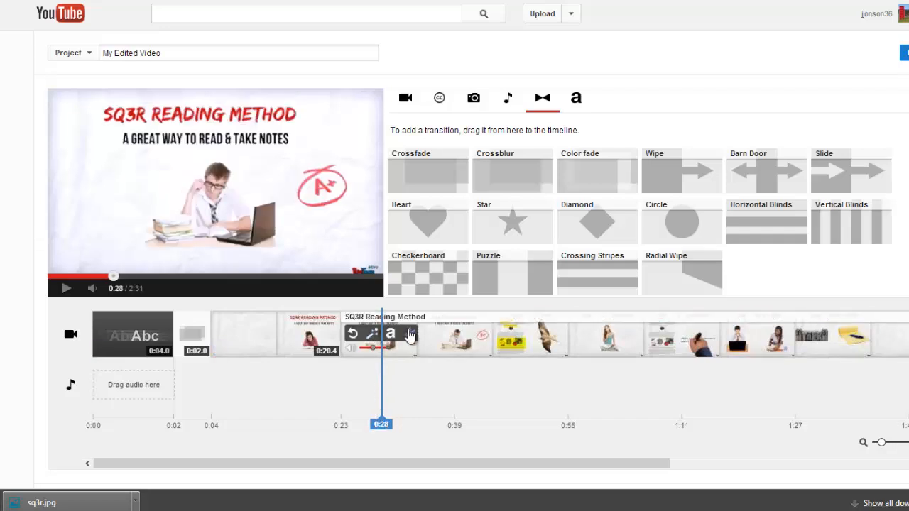
pyautogui.click(412, 336)
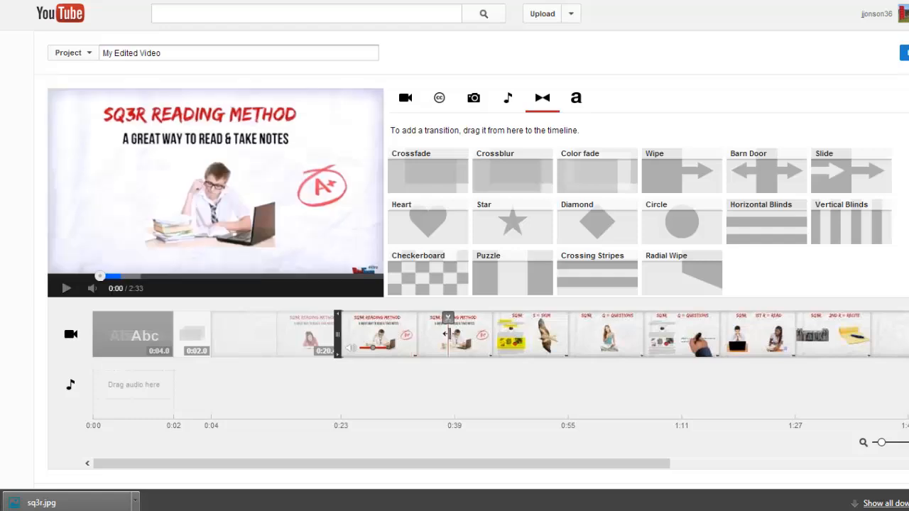
pyautogui.moveTo(459, 334); pyautogui.dragTo(419, 337)
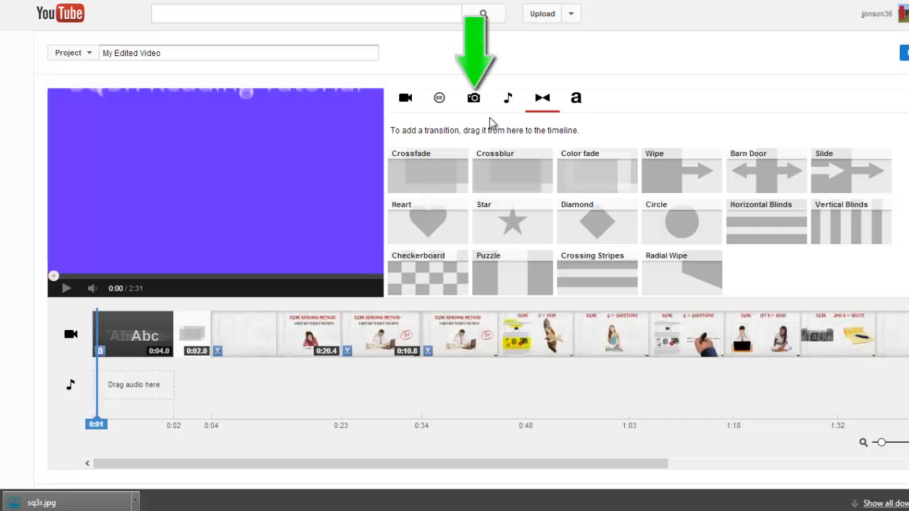
# Upload the photo sq3r.jpg from the computer into the project
pyautogui.click(473, 99)
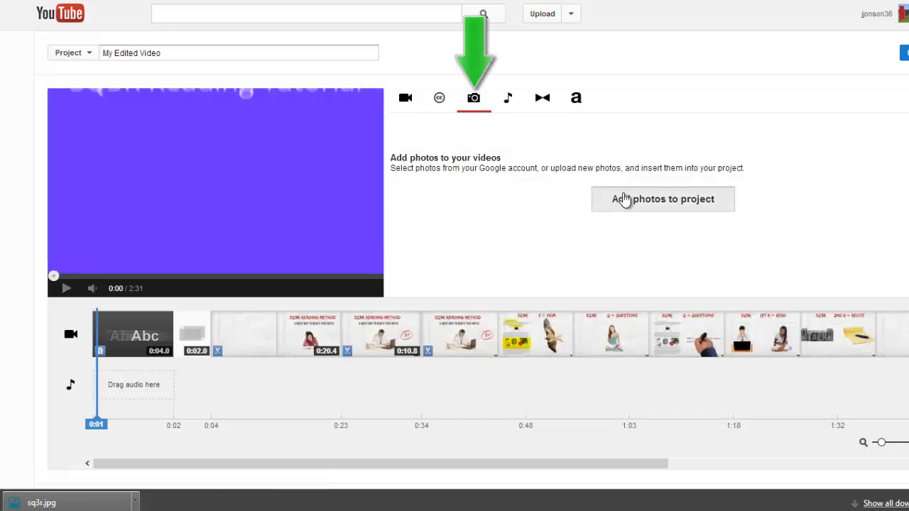
pyautogui.click(608, 196)
pyautogui.click(283, 140)
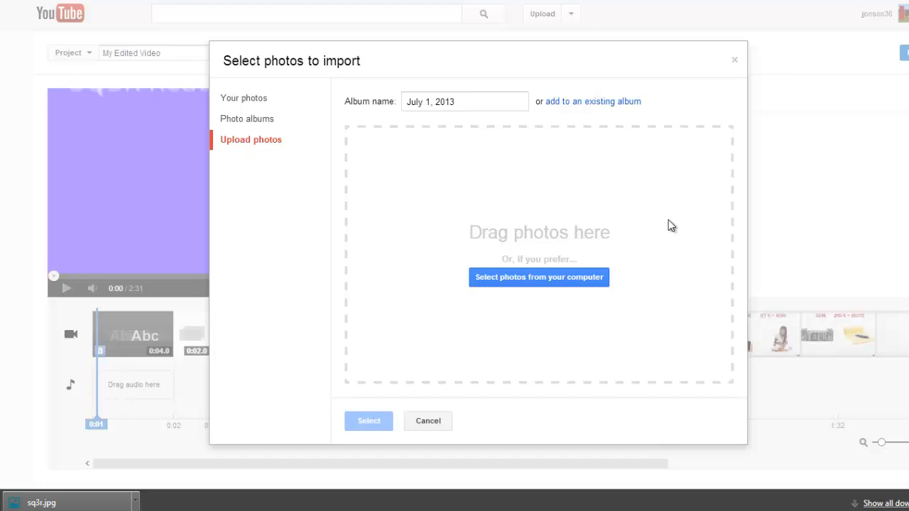
pyautogui.click(592, 279)
pyautogui.moveTo(468, 42); pyautogui.dragTo(468, 171)
pyautogui.click(164, 160)
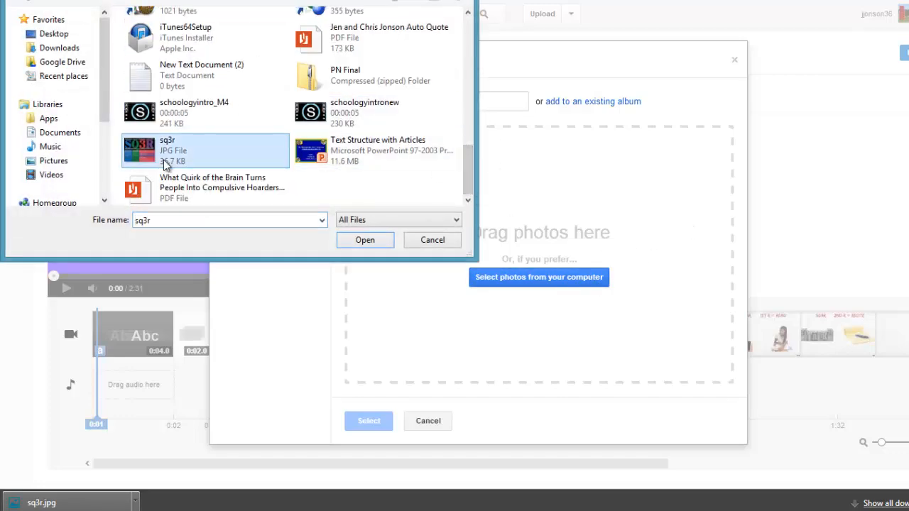
pyautogui.doubleClick(162, 158)
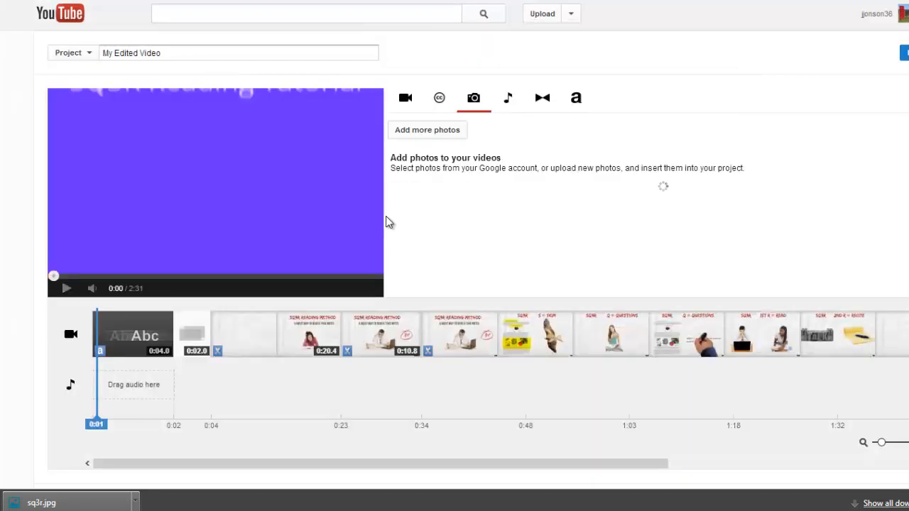
# Insert the sq3r.jpg photo after the 10.8-second clip on the timeline and preview the playback around it
pyautogui.moveTo(432, 220); pyautogui.dragTo(435, 337)
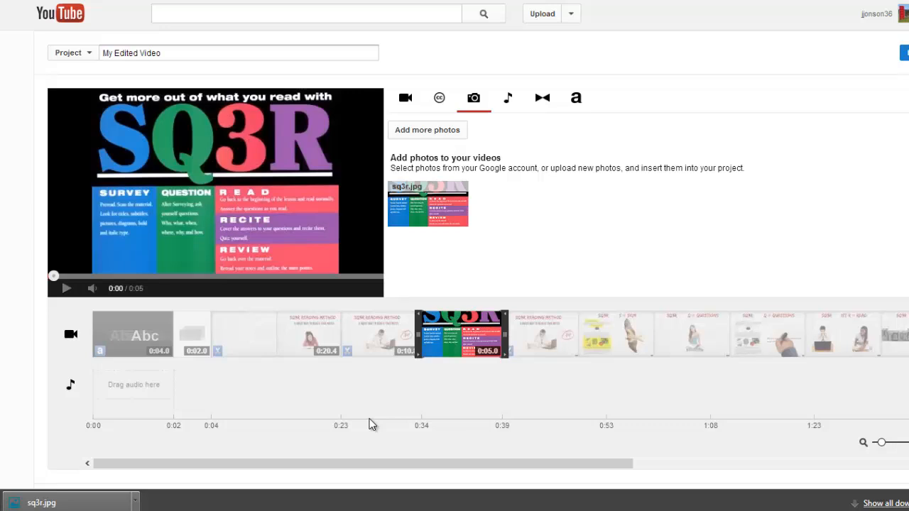
pyautogui.click(385, 425)
pyautogui.click(66, 289)
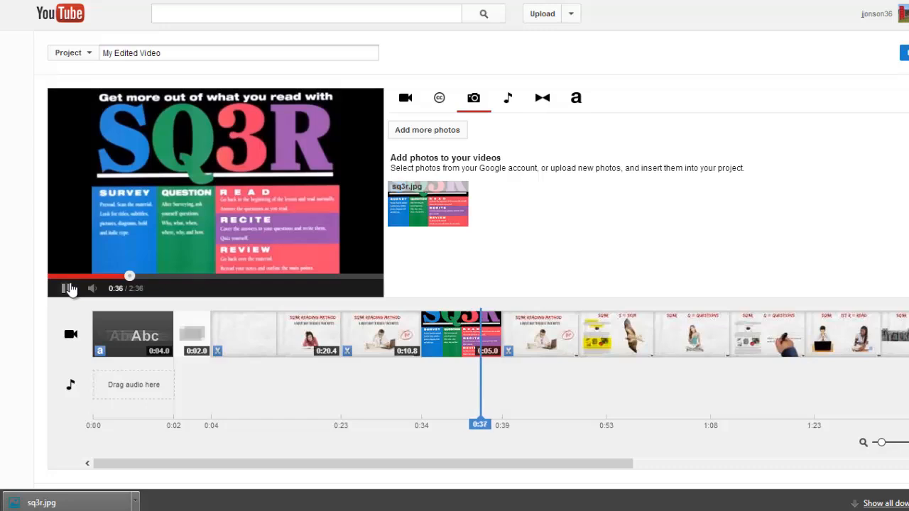
pyautogui.click(68, 288)
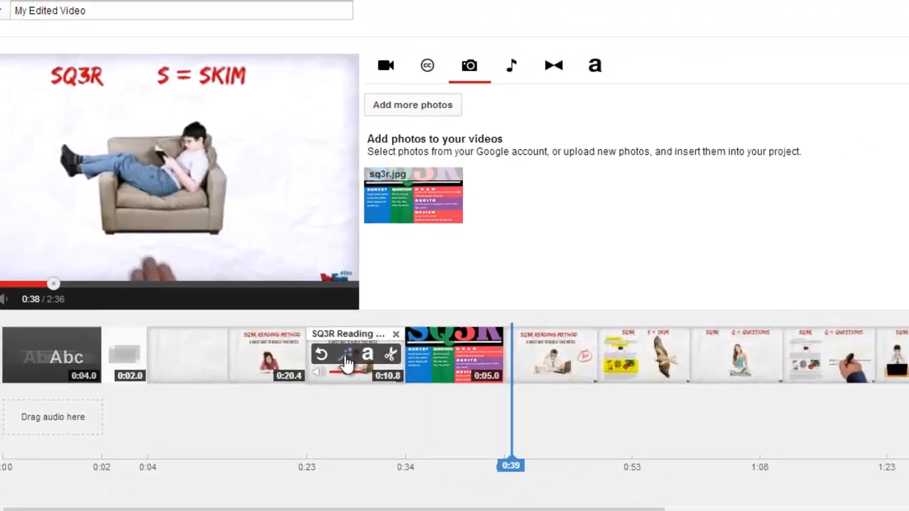
# Enable a text overlay on the 10.8-second SQ3R Reading Method clip, reading "Take Notes on This Part!"
pyautogui.click(463, 348)
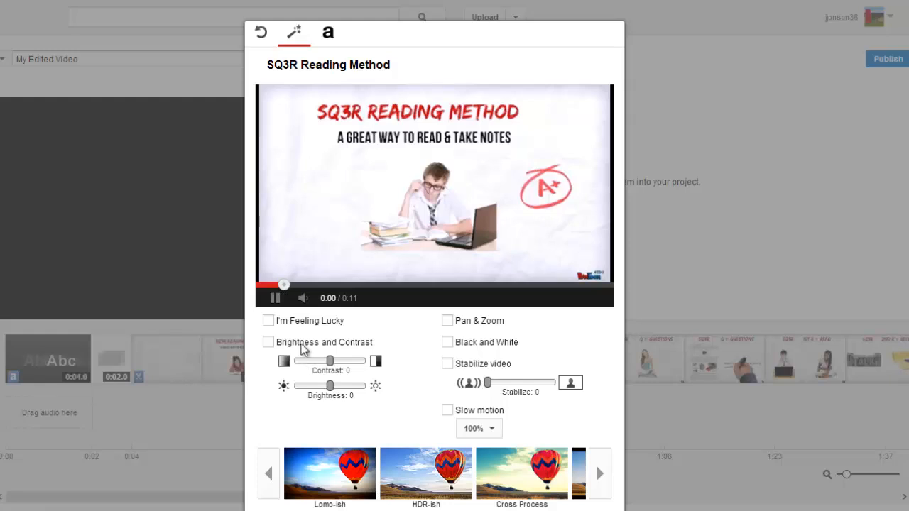
pyautogui.click(279, 299)
pyautogui.click(330, 34)
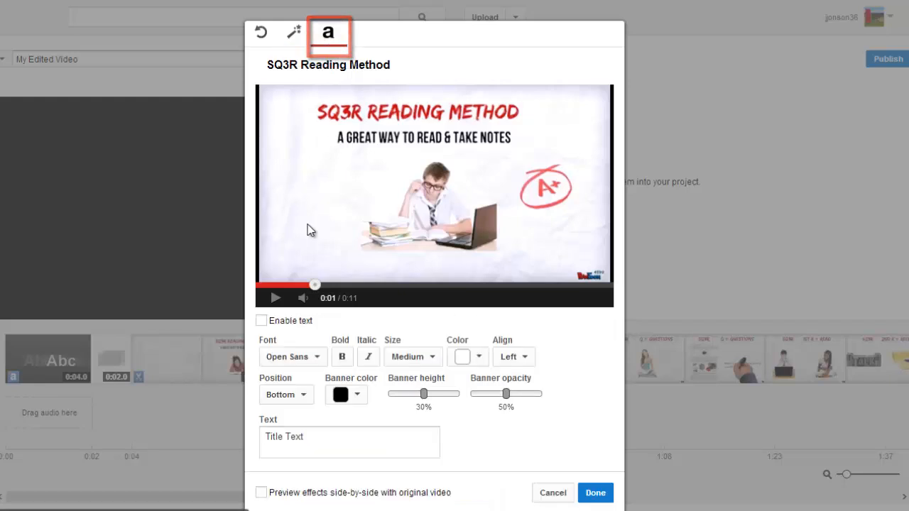
pyautogui.click(261, 321)
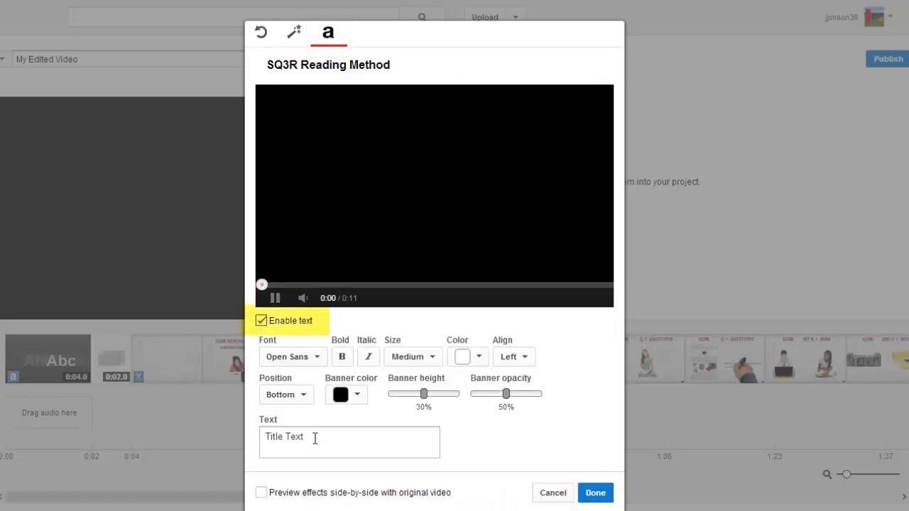
pyautogui.moveTo(315, 436); pyautogui.dragTo(227, 427)
pyautogui.write('Take Notes on This Part!')
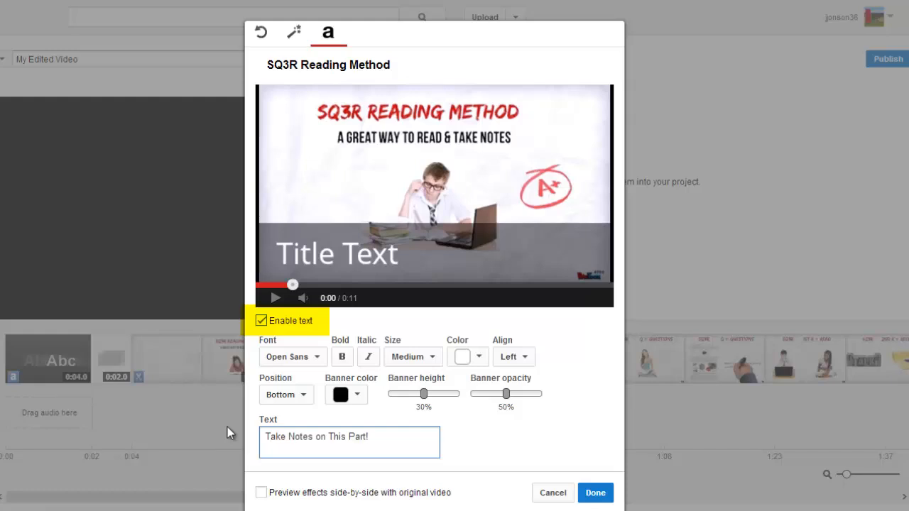
# Set the text overlay's banner color to orange, finish the clip's effects and check the banner near 0:28 on the timeline
pyautogui.click(357, 395)
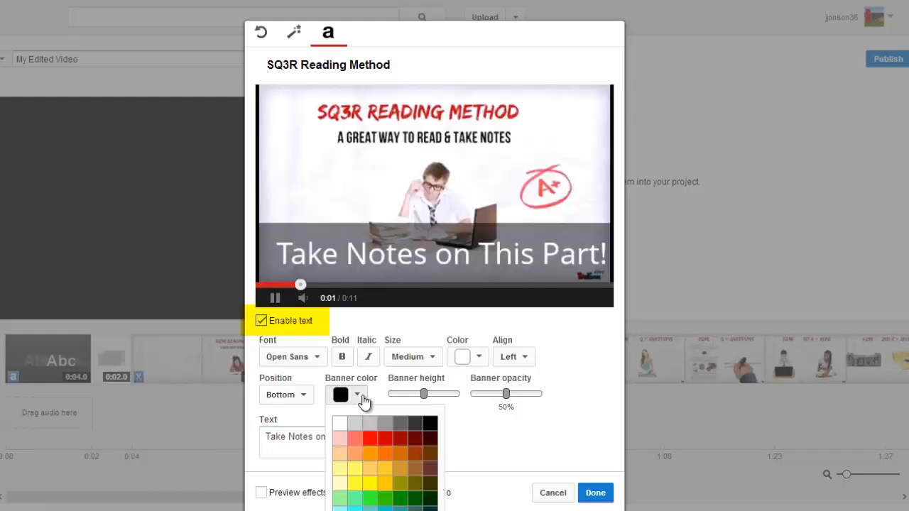
pyautogui.click(386, 464)
pyautogui.scroll(-1, 416, 377)
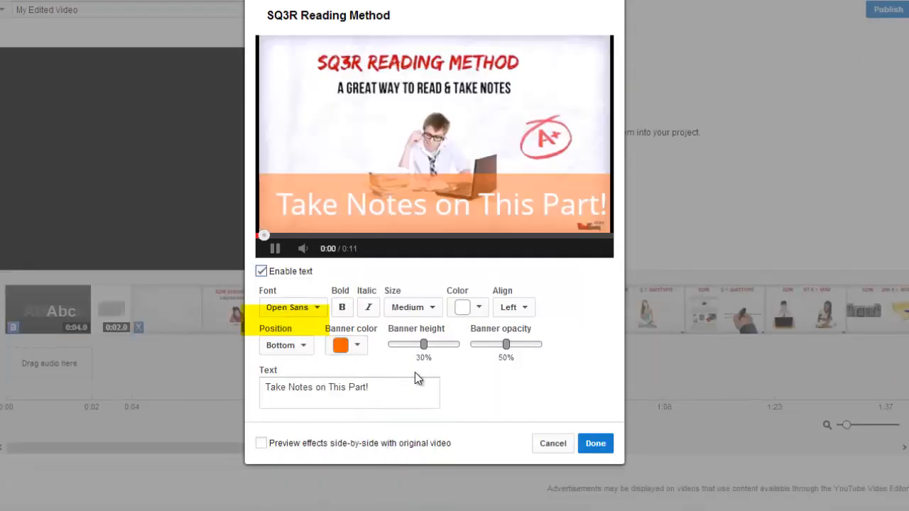
pyautogui.click(275, 250)
pyautogui.click(595, 444)
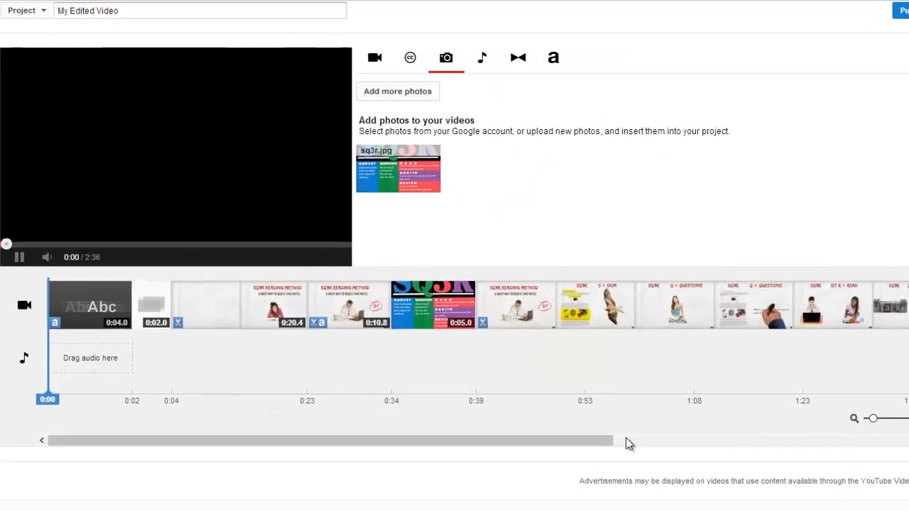
pyautogui.click(394, 389)
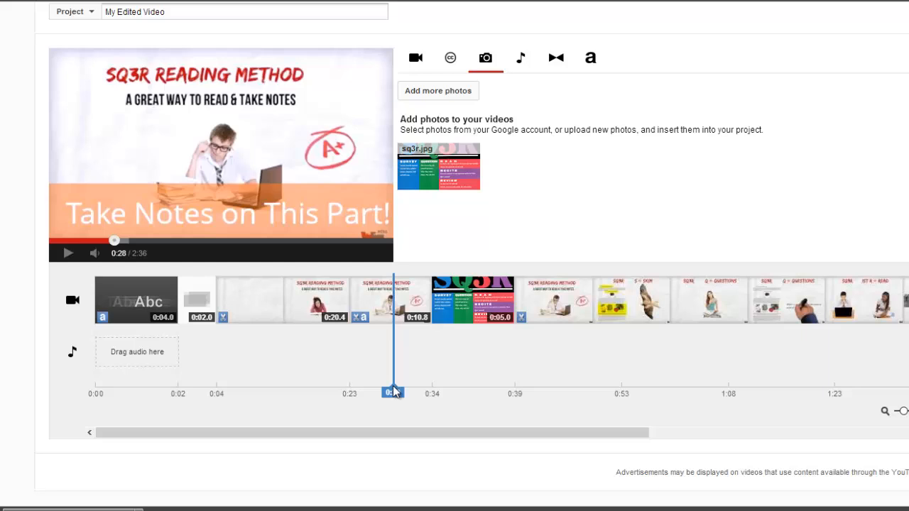
# Add the audio track Crash by 12 Stones to the start of the timeline and lower its volume
pyautogui.click(519, 66)
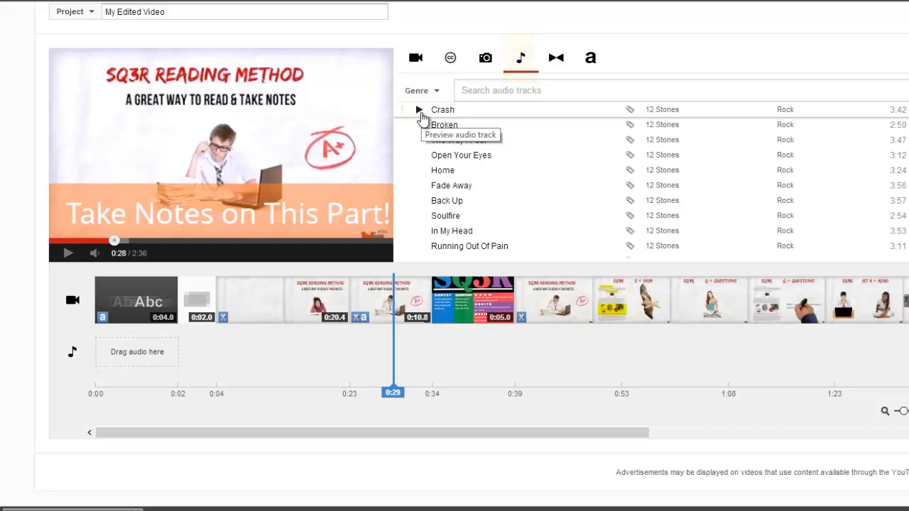
pyautogui.moveTo(424, 112); pyautogui.dragTo(171, 355)
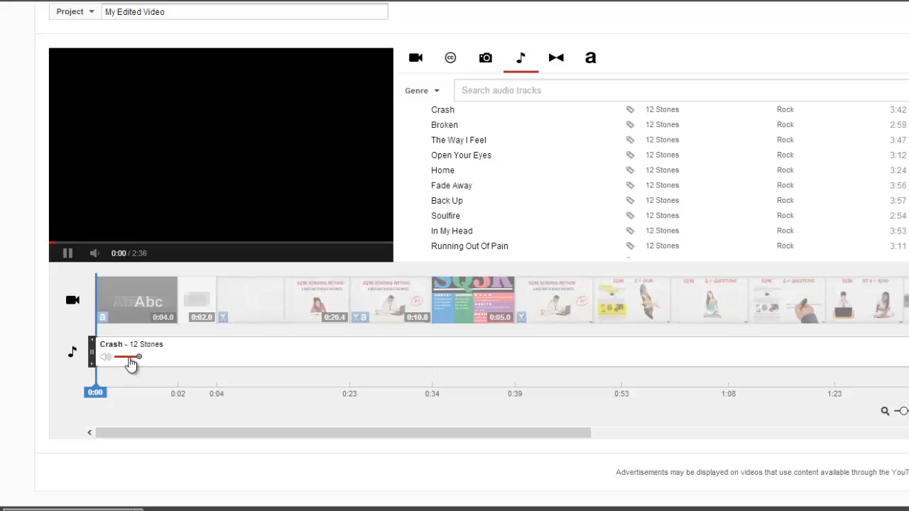
pyautogui.moveTo(129, 358); pyautogui.dragTo(123, 358)
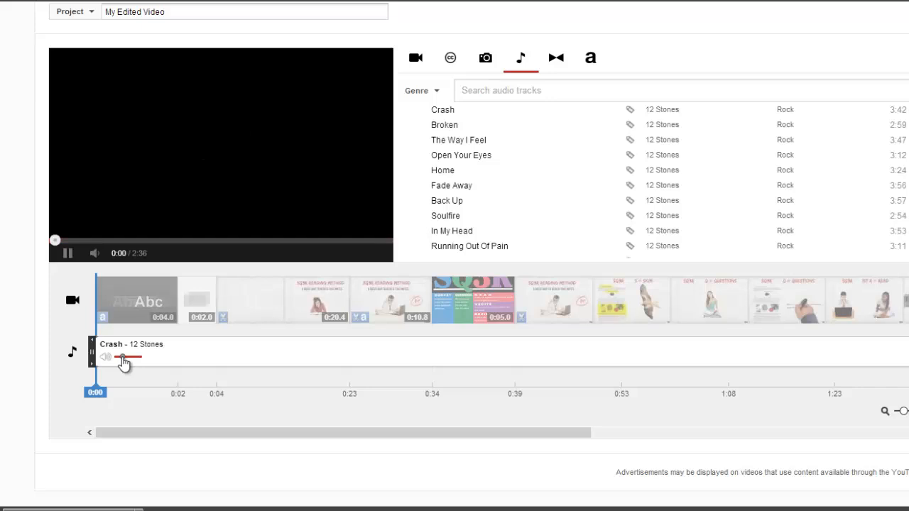
# Trim the end of the Crash audio track to match the end of the video at 2:36
pyautogui.moveTo(438, 433); pyautogui.dragTo(896, 429)
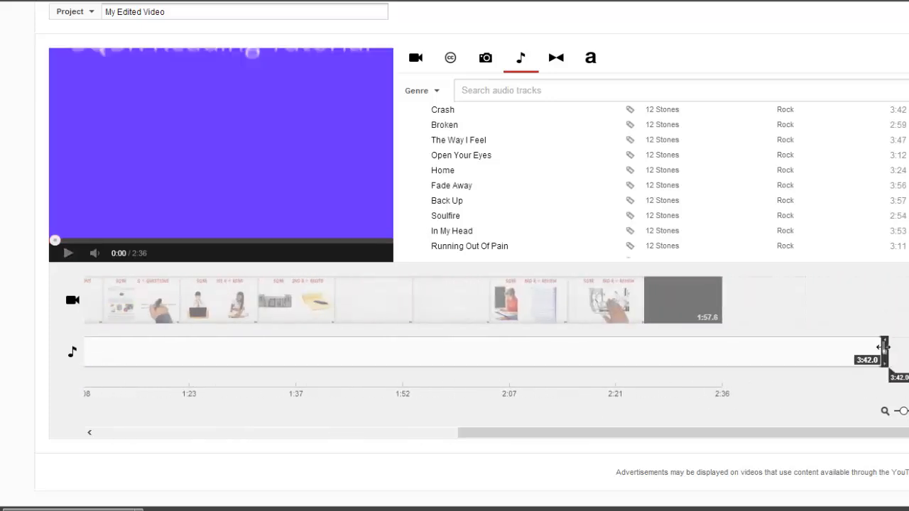
pyautogui.moveTo(884, 351); pyautogui.dragTo(720, 358)
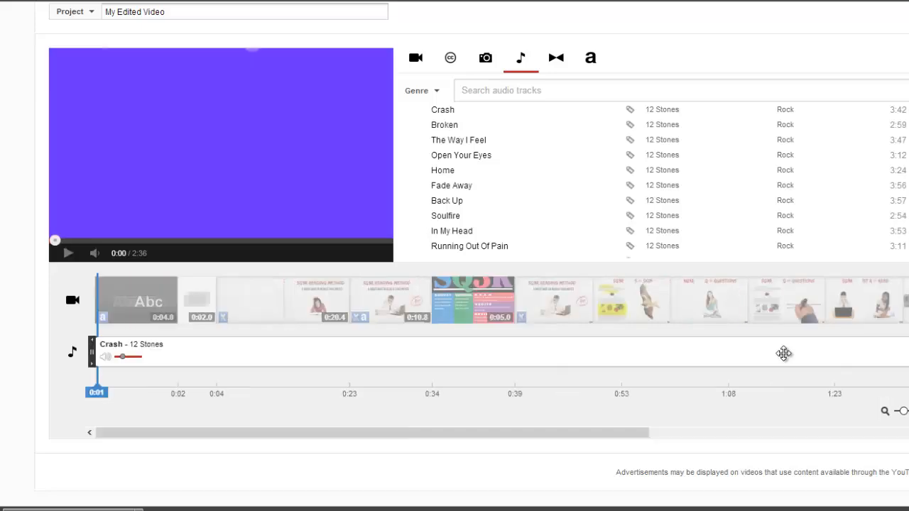
# Rename the project as SQ3R Edited Version
pyautogui.click(195, 16)
pyautogui.moveTo(170, 11); pyautogui.dragTo(103, 11)
pyautogui.write('SQ3R Edited Version')
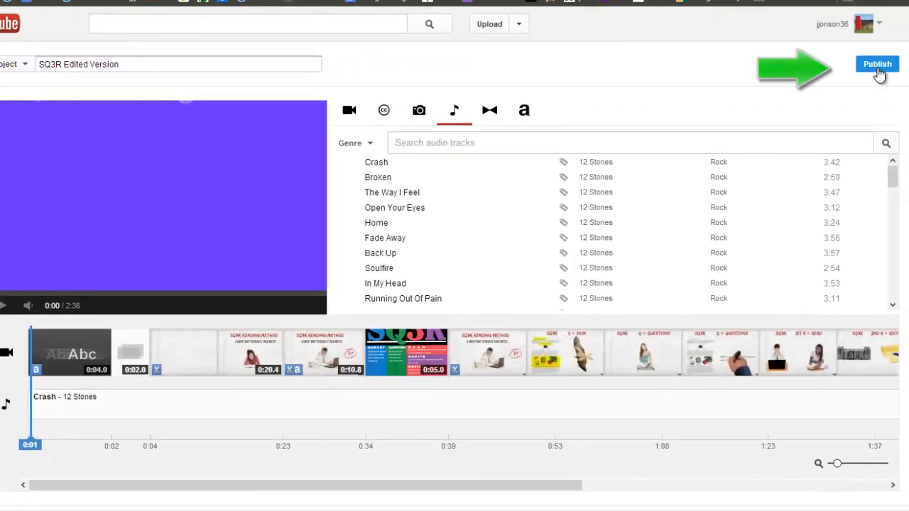
# Publish the edited video and open the Video Manager to view the list of uploads
pyautogui.click(878, 65)
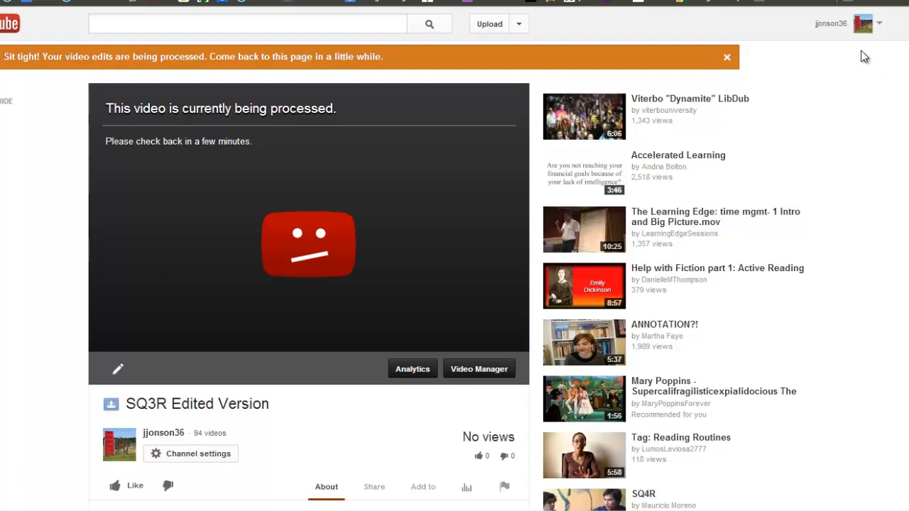
pyautogui.click(837, 27)
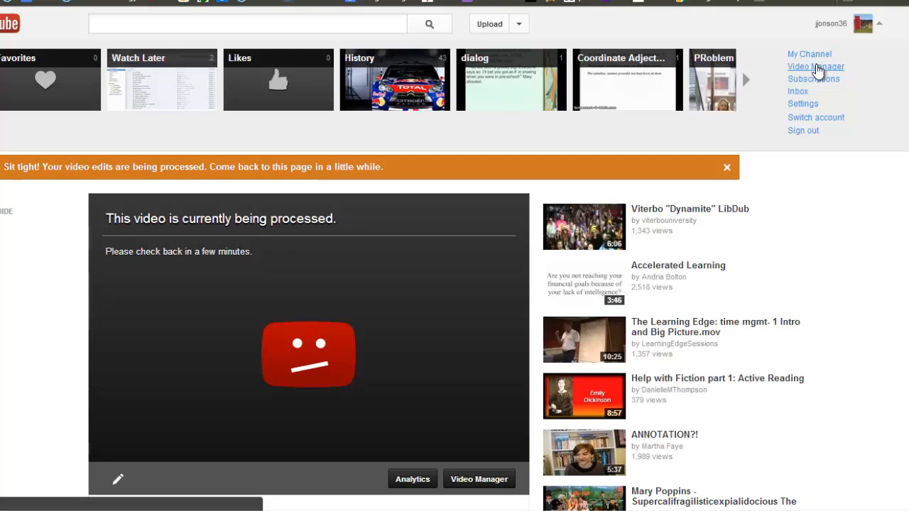
pyautogui.click(817, 67)
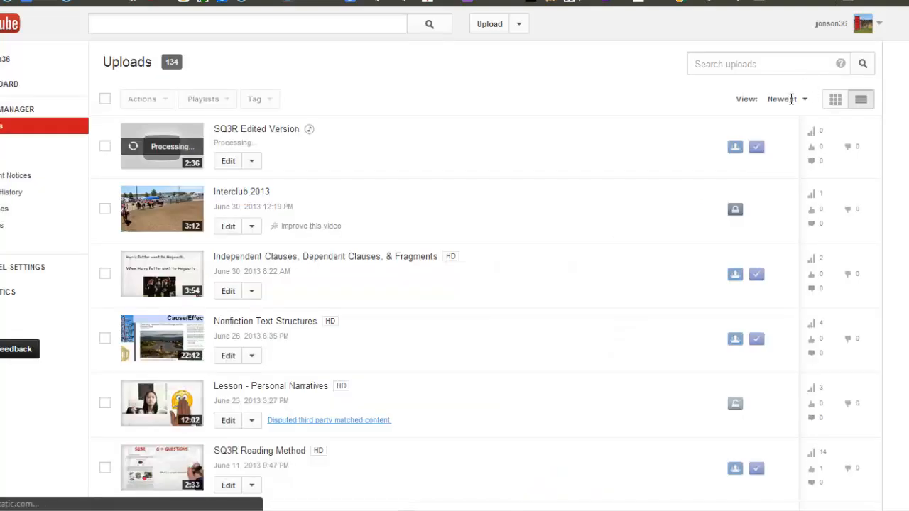